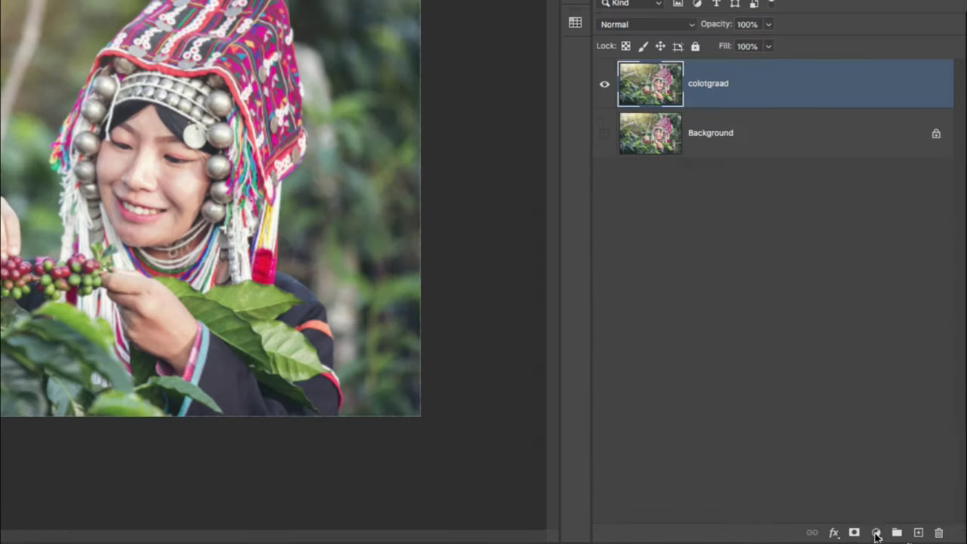
pyautogui.click(875, 532)
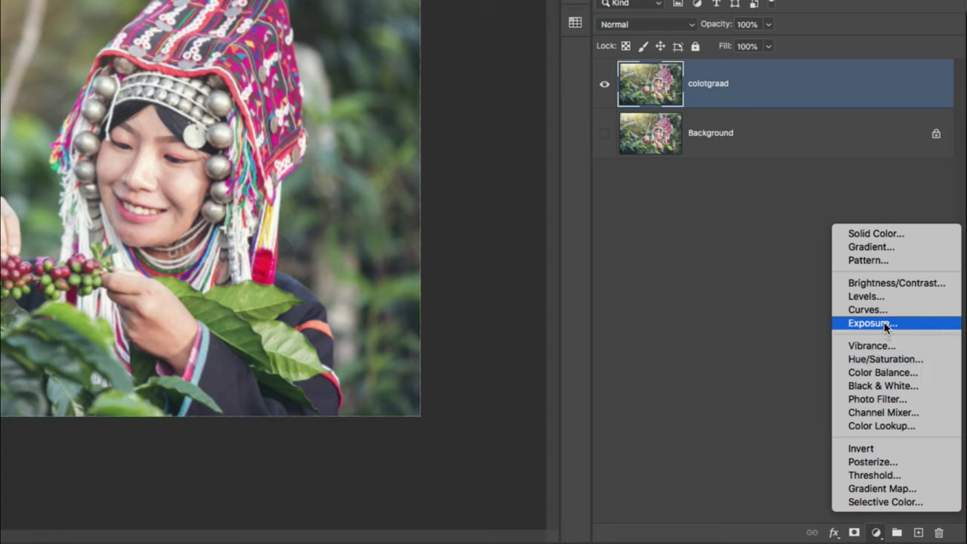
pyautogui.click(881, 310)
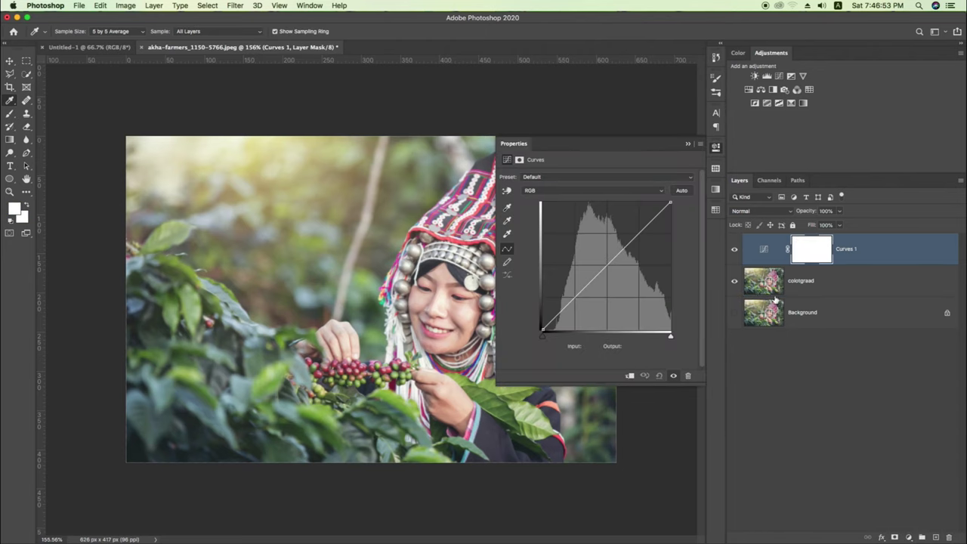
pyautogui.hotkey('ctrl', 'z')
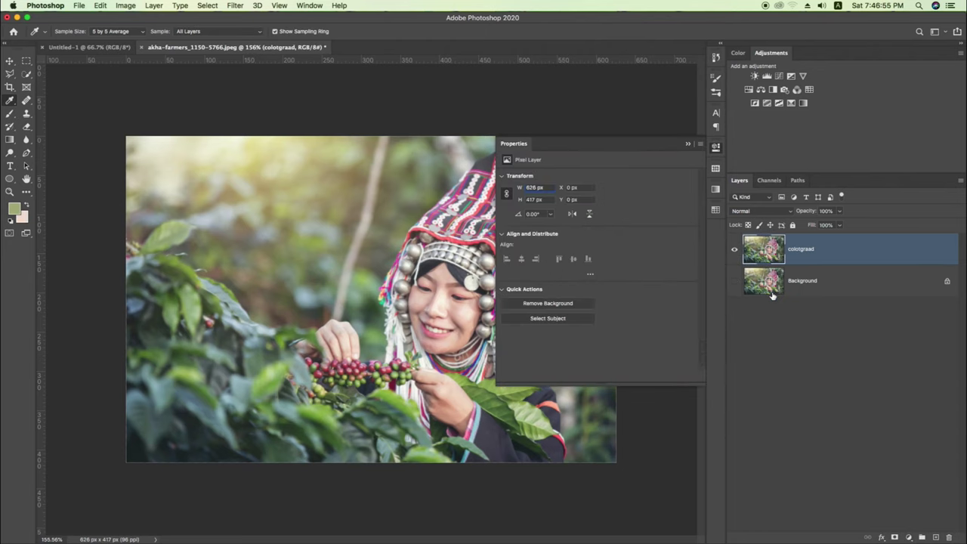
pyautogui.click(688, 143)
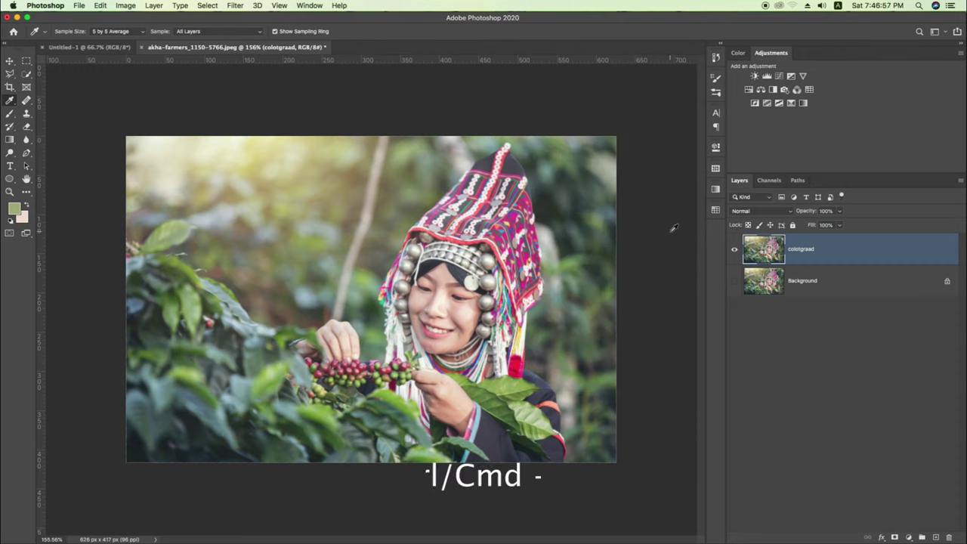
pyautogui.press('super+m')
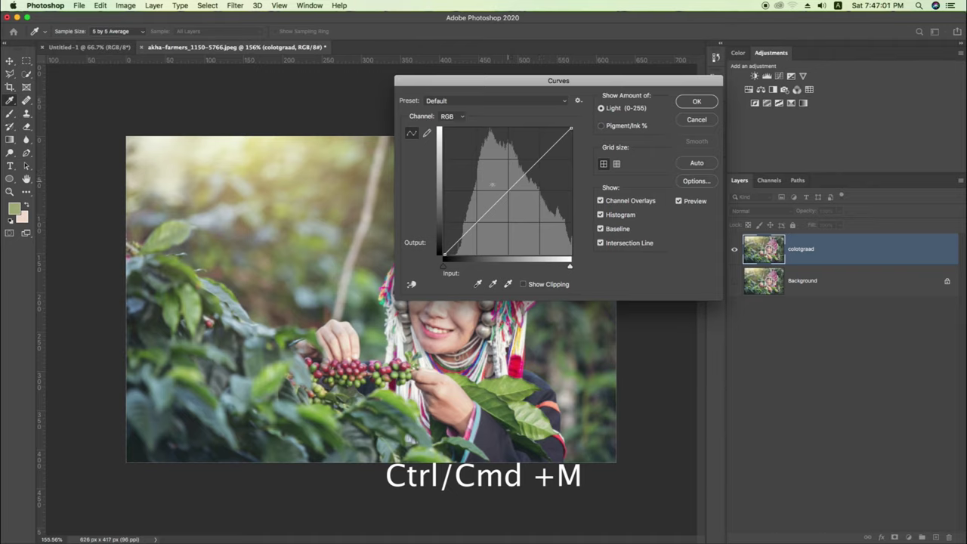
pyautogui.click(697, 120)
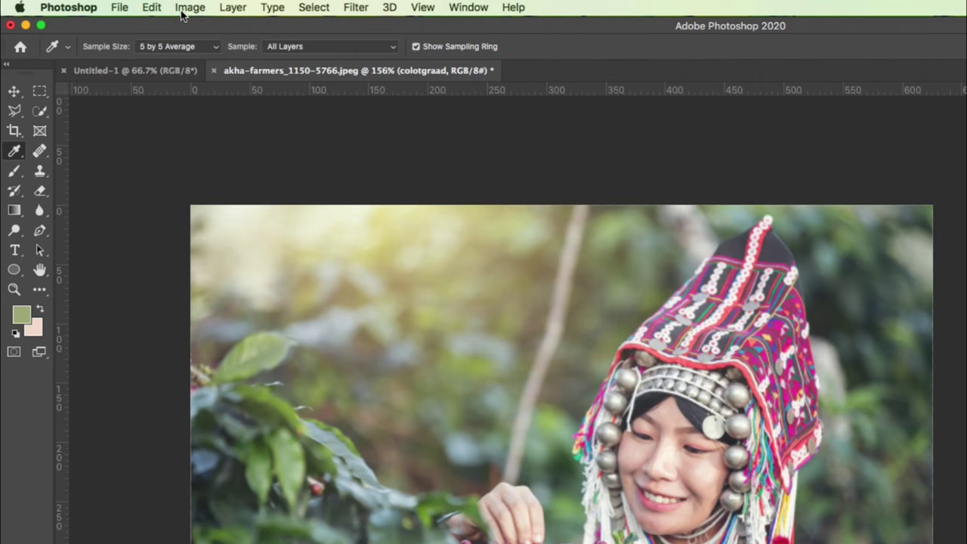
pyautogui.click(126, 5)
pyautogui.moveTo(150, 35)
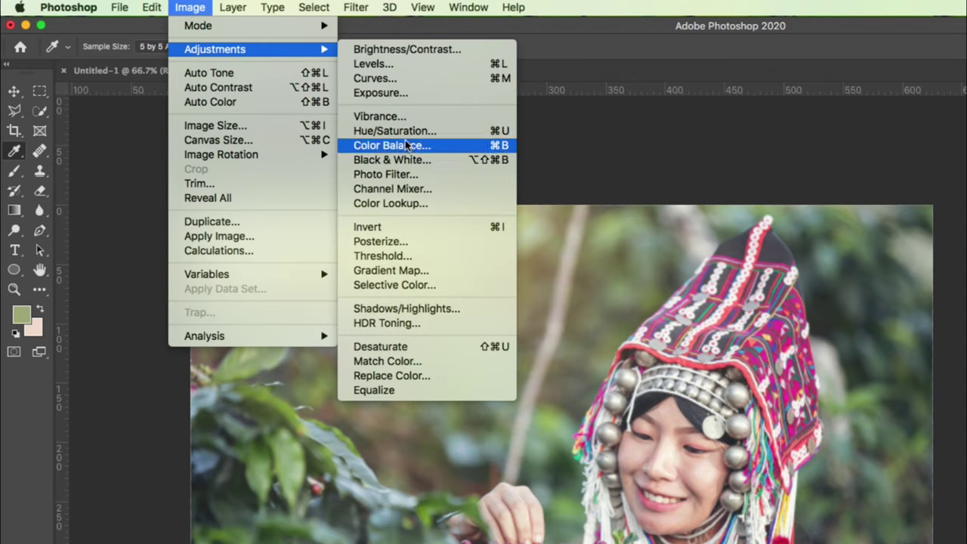
pyautogui.click(387, 79)
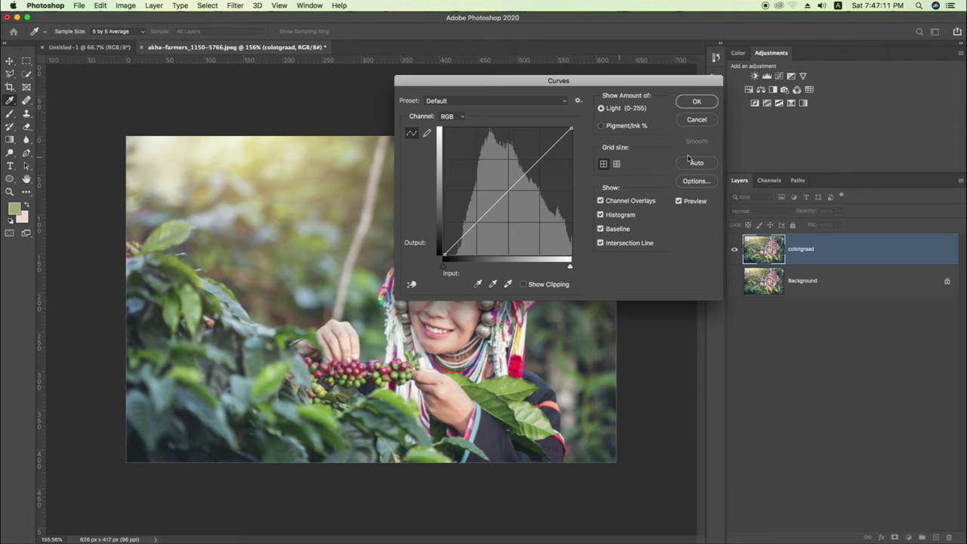
pyautogui.click(697, 120)
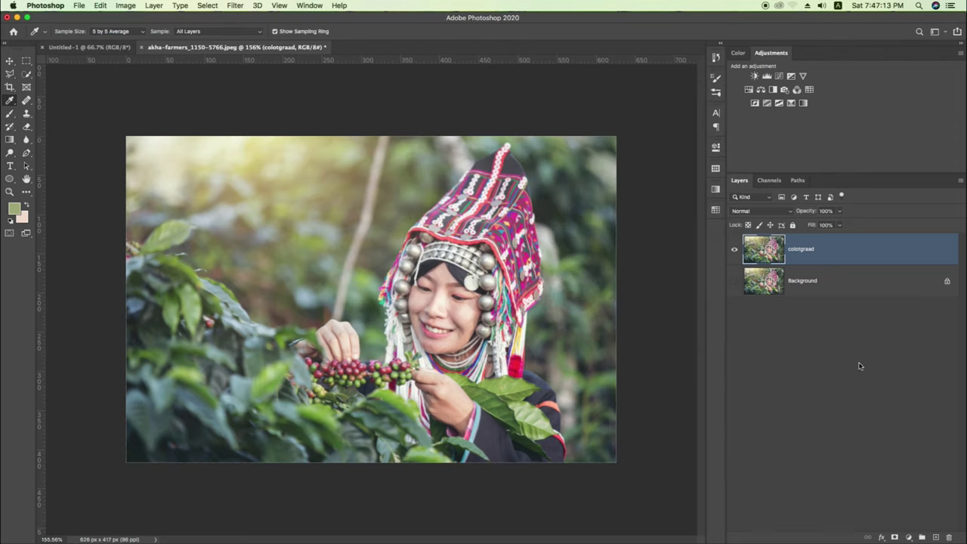
# Add a Curves adjustment layer above colotgraad and move its Properties panel aside
pyautogui.click(910, 537)
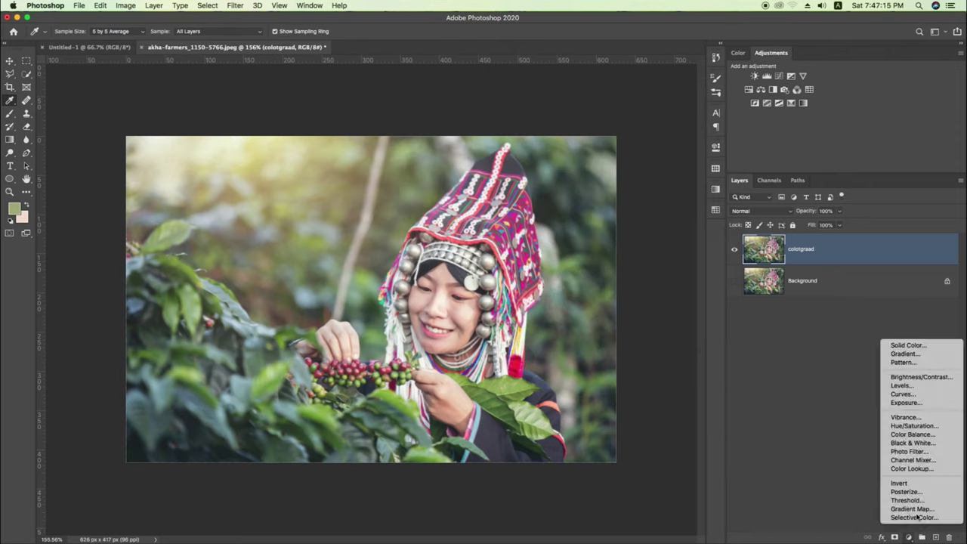
pyautogui.click(912, 396)
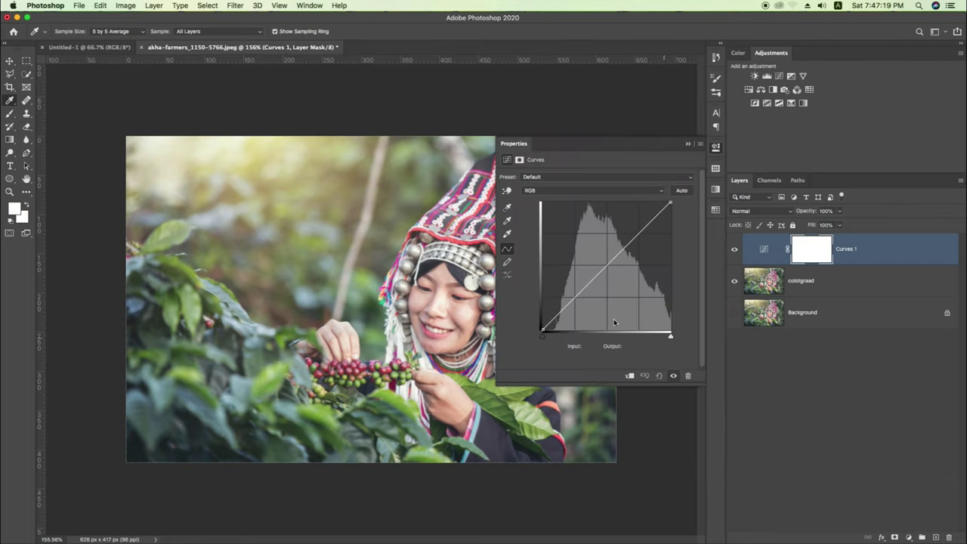
pyautogui.moveTo(605, 146); pyautogui.dragTo(602, 124)
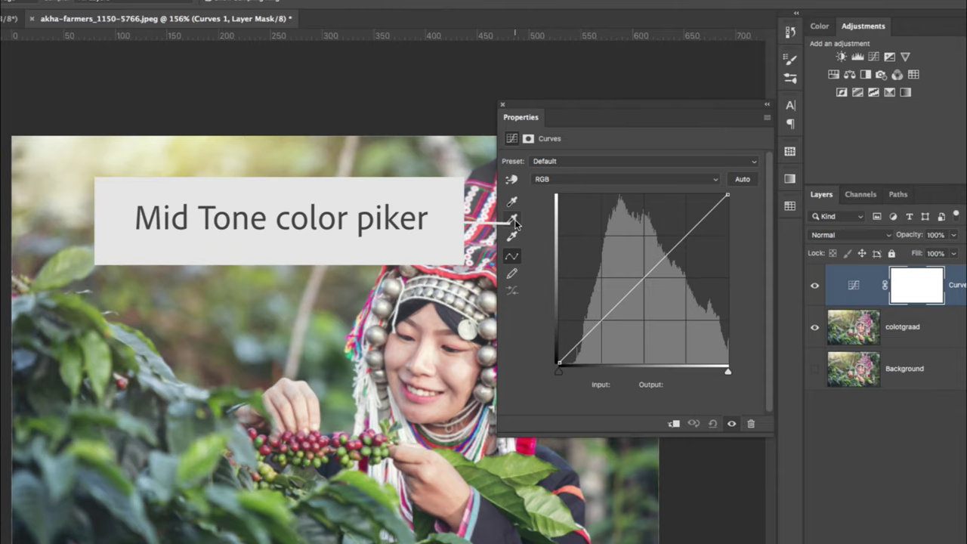
# Try the gray-point and white-point eyedroppers, then return to point editing of the curve
pyautogui.click(514, 221)
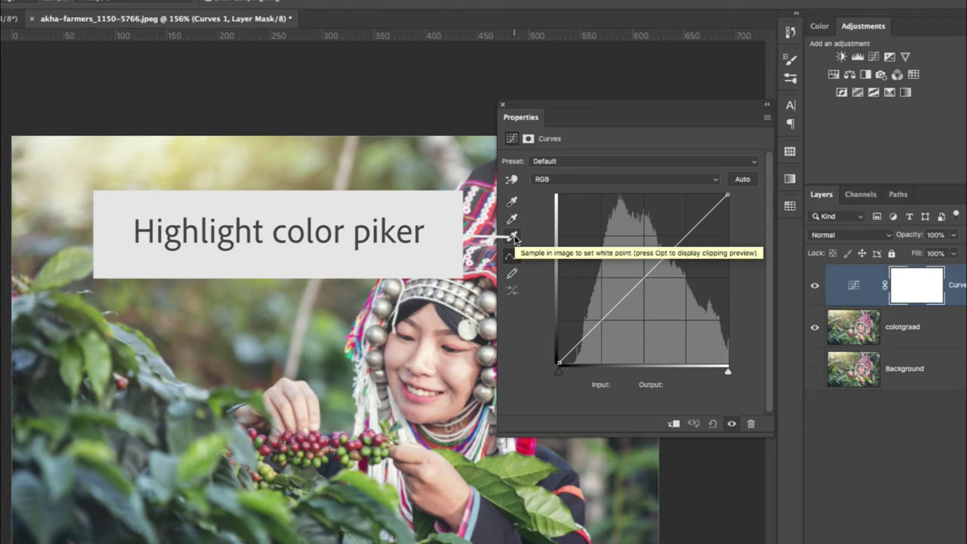
pyautogui.click(514, 237)
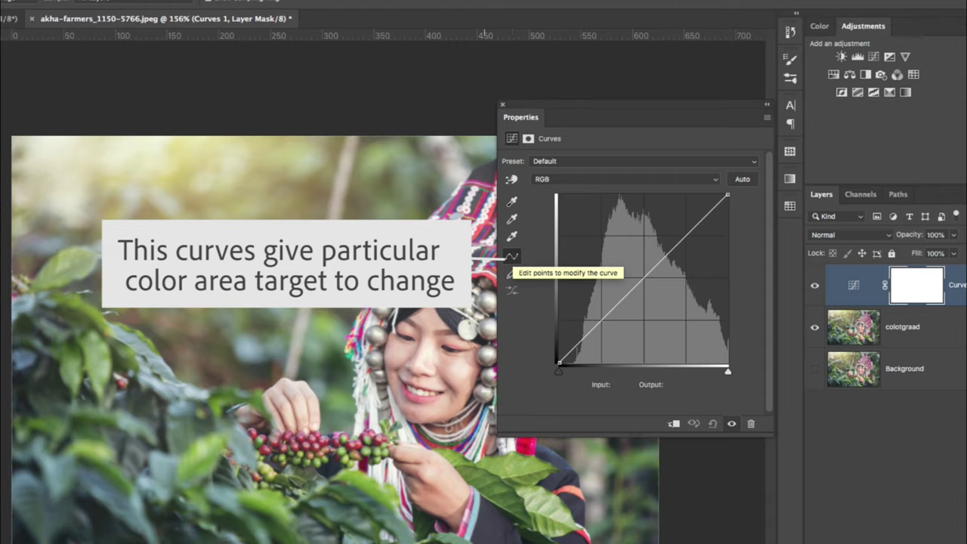
pyautogui.click(512, 257)
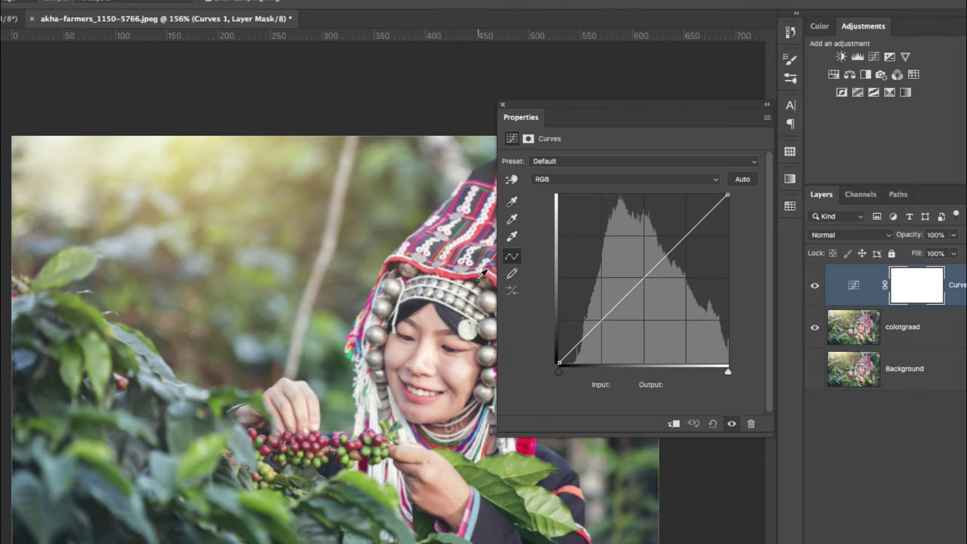
# Set the black point by sampling several dark spots in the leaves
pyautogui.click(514, 203)
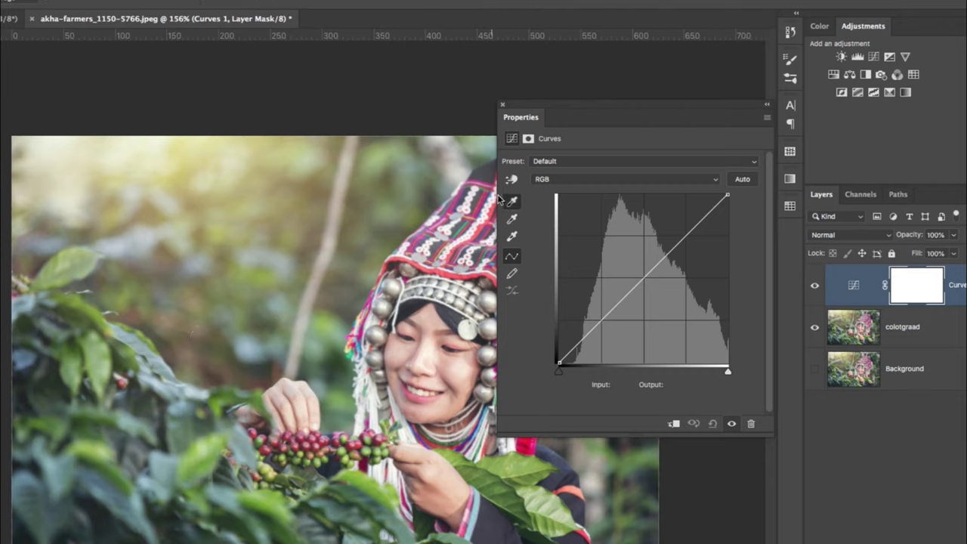
pyautogui.click(123, 436)
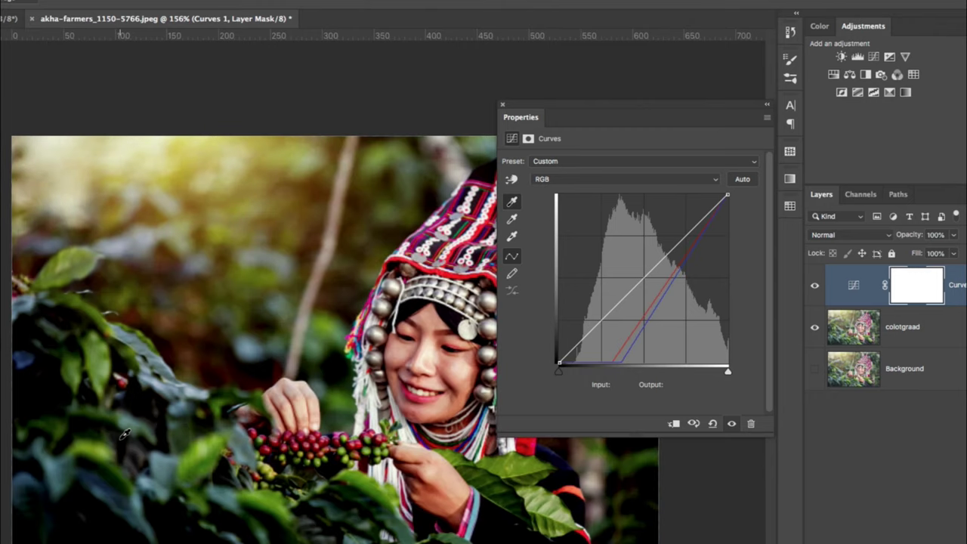
pyautogui.click(108, 432)
pyautogui.click(96, 432)
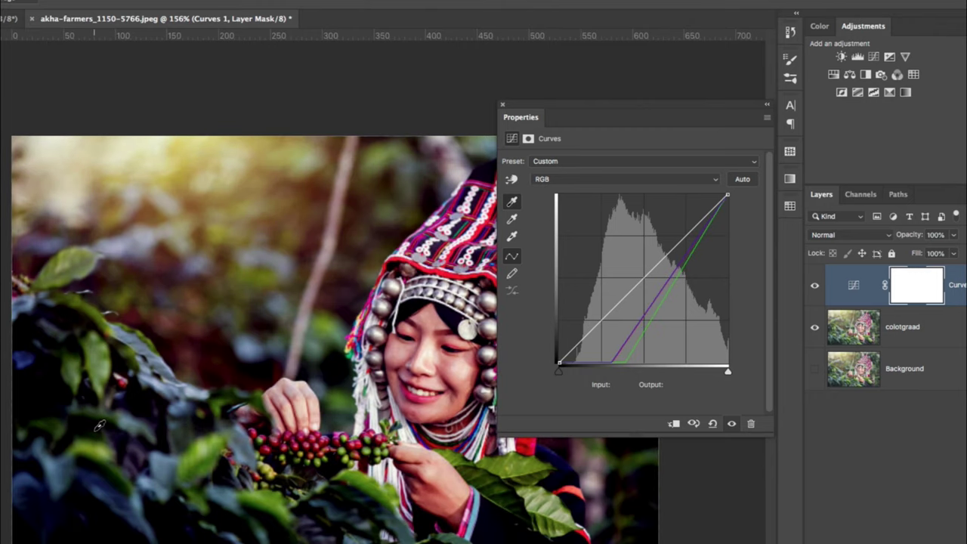
pyautogui.click(93, 426)
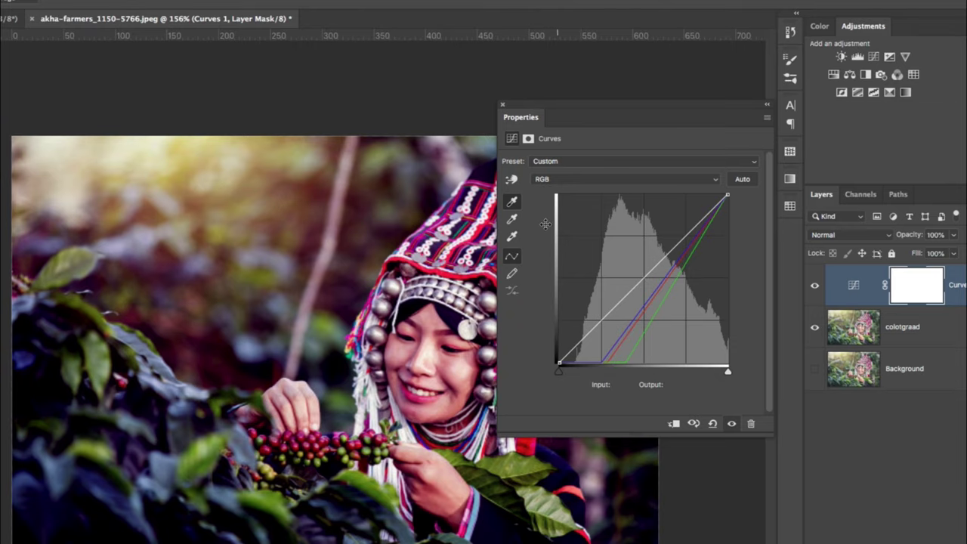
# Sample gray points in the leaves, then sample the woman's face to neutralise the blue cast
pyautogui.click(511, 219)
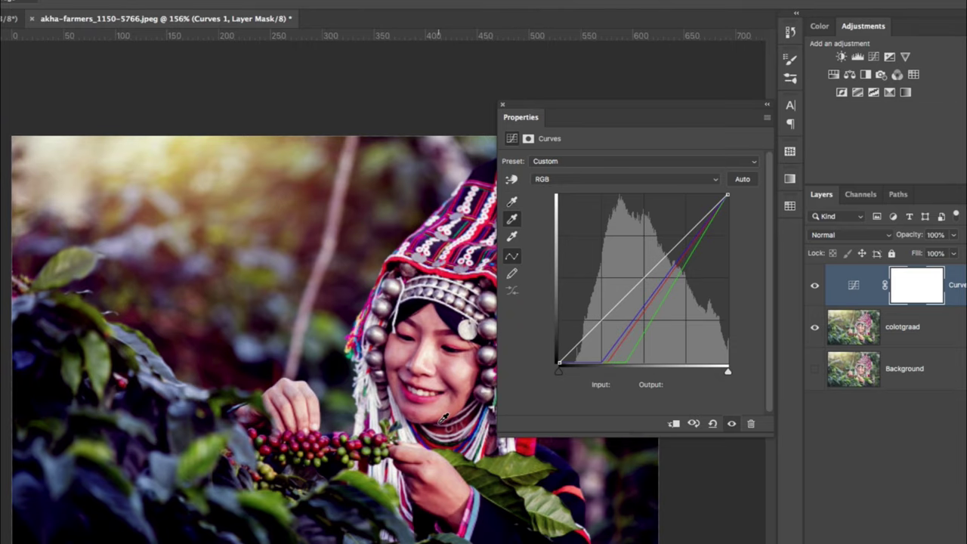
pyautogui.click(378, 480)
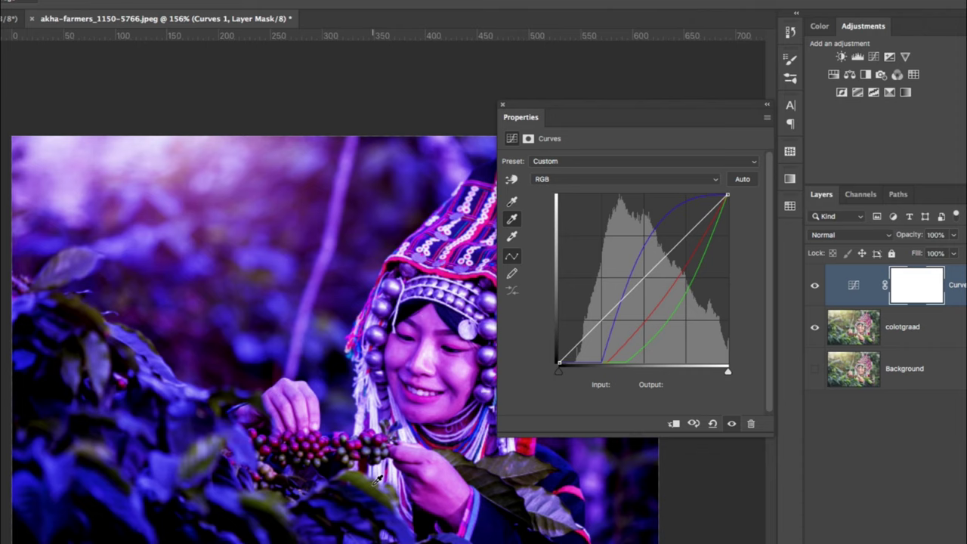
pyautogui.click(428, 468)
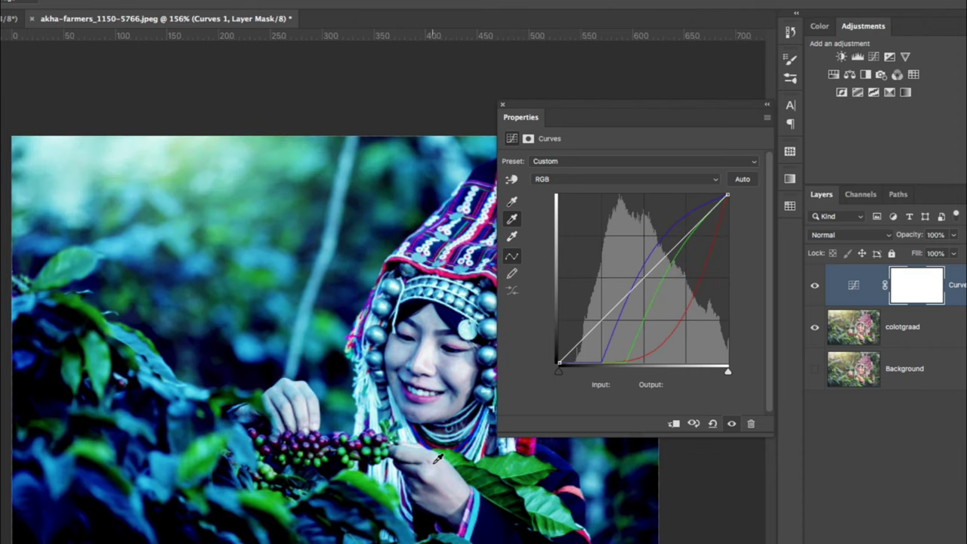
pyautogui.click(444, 462)
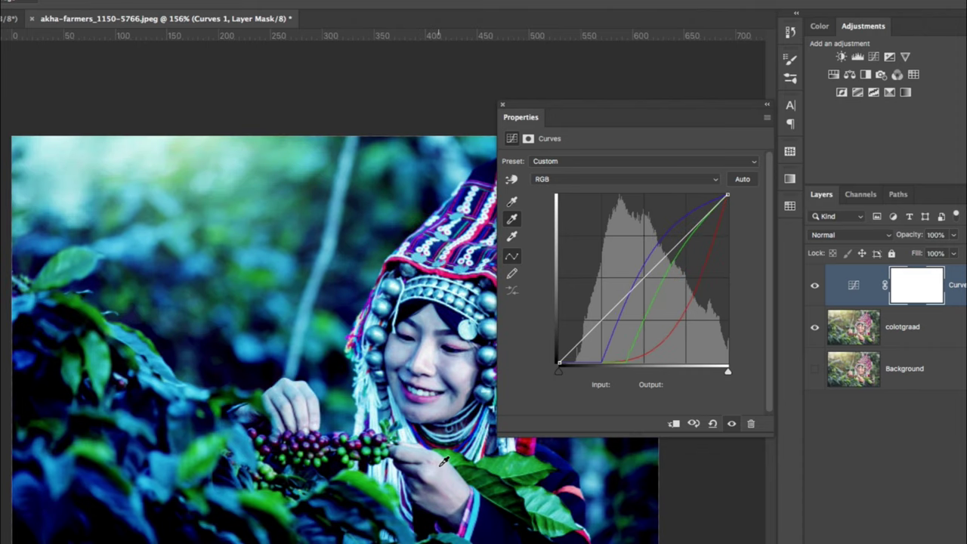
pyautogui.click(513, 238)
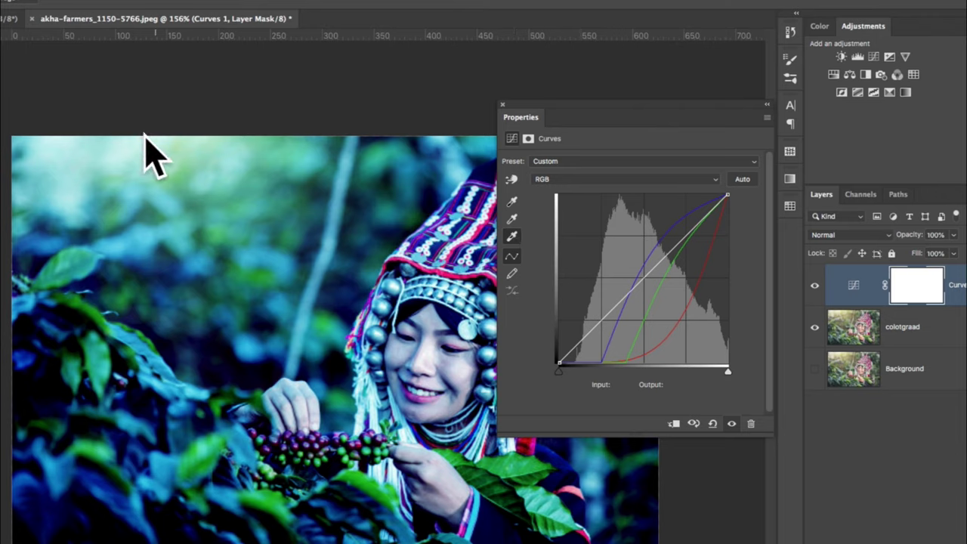
pyautogui.click(461, 362)
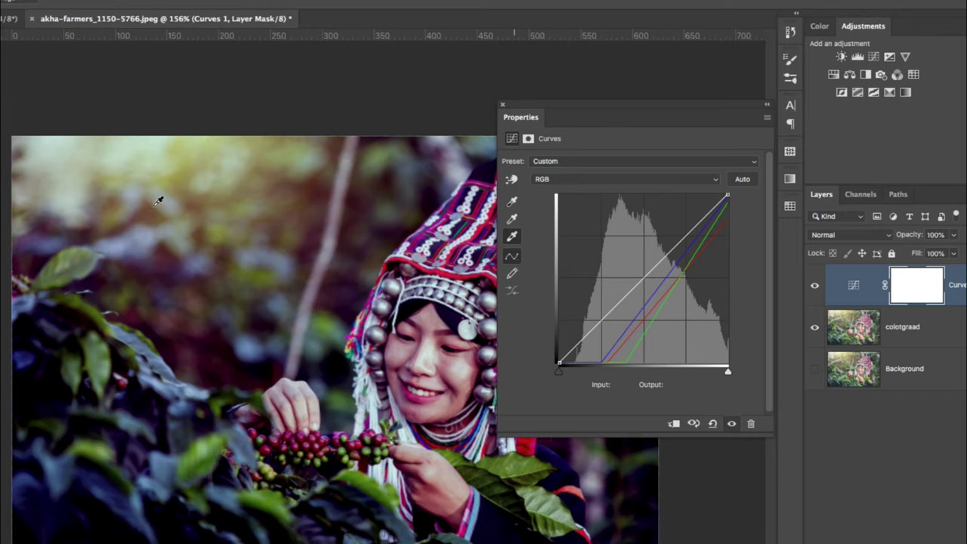
# Resample the white point from four bright background spots, then switch Curves to freehand pencil drawing
pyautogui.click(140, 151)
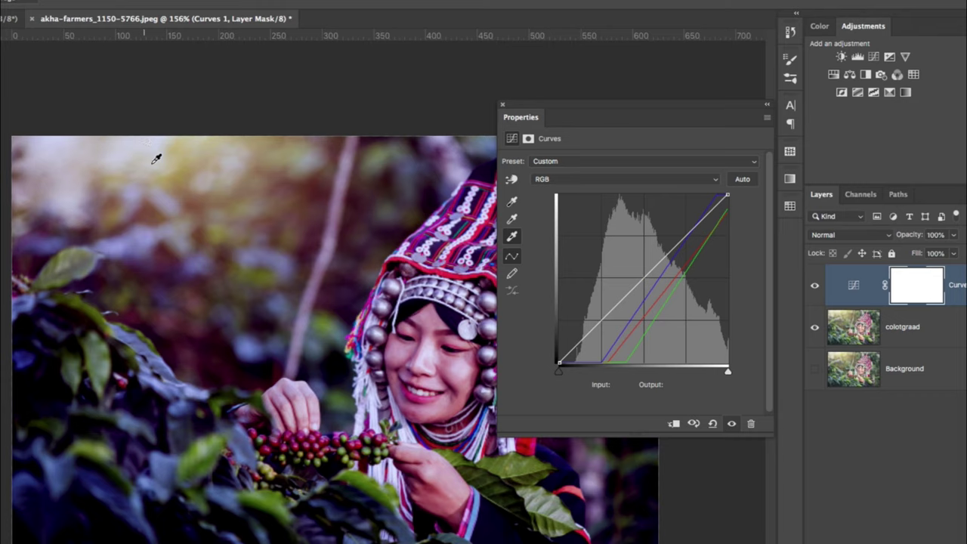
pyautogui.click(178, 163)
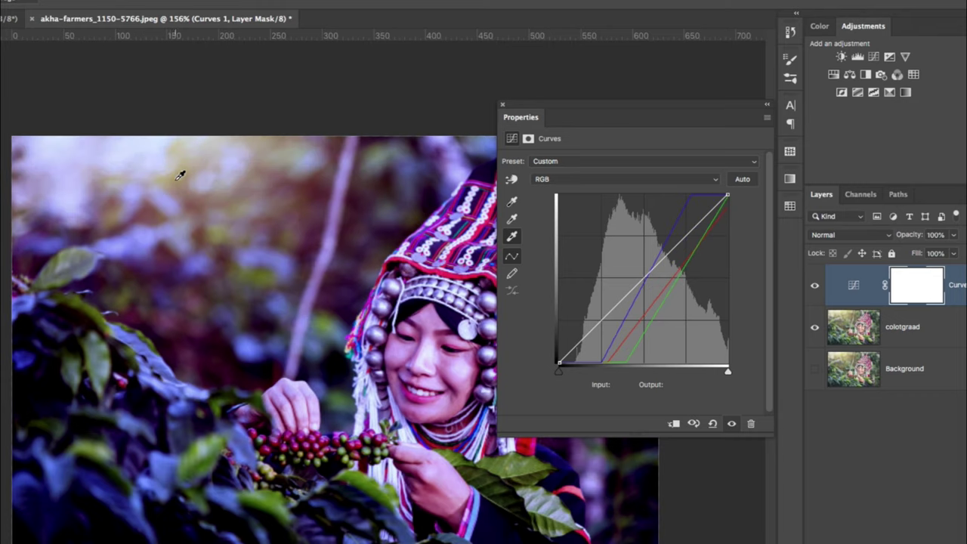
pyautogui.click(146, 168)
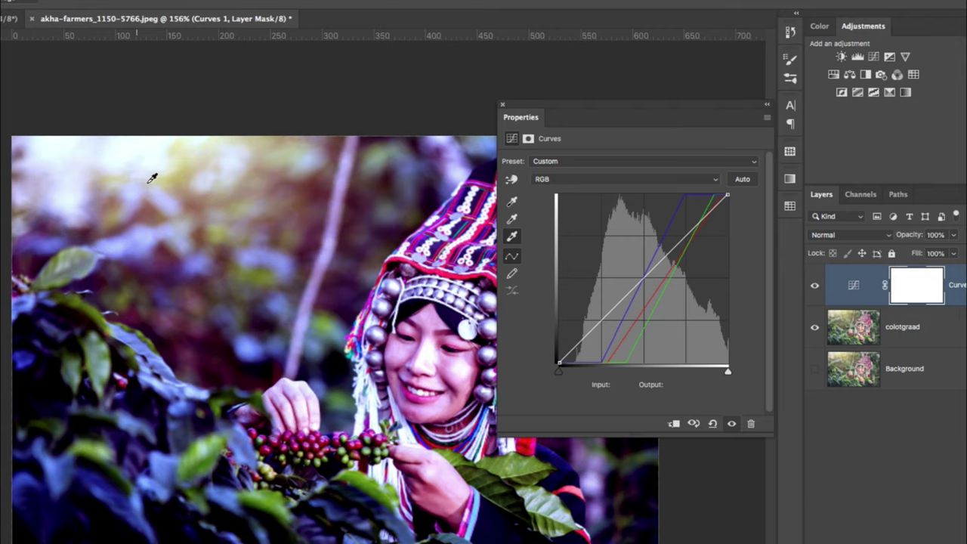
pyautogui.click(147, 171)
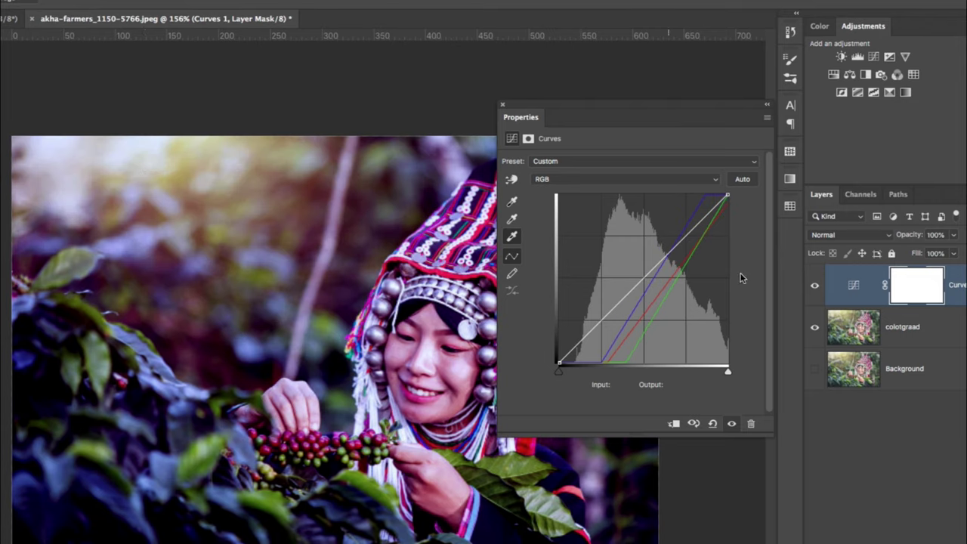
pyautogui.click(512, 275)
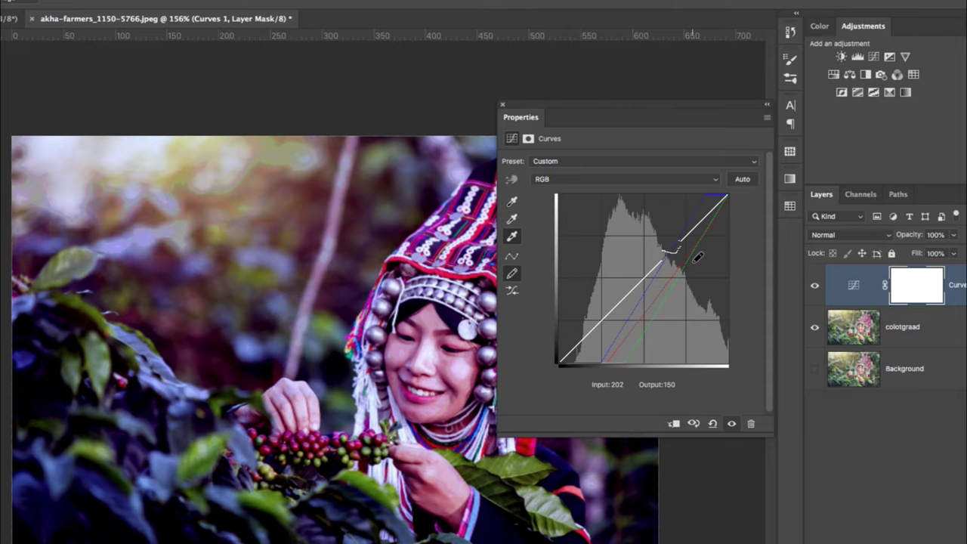
pyautogui.click(714, 180)
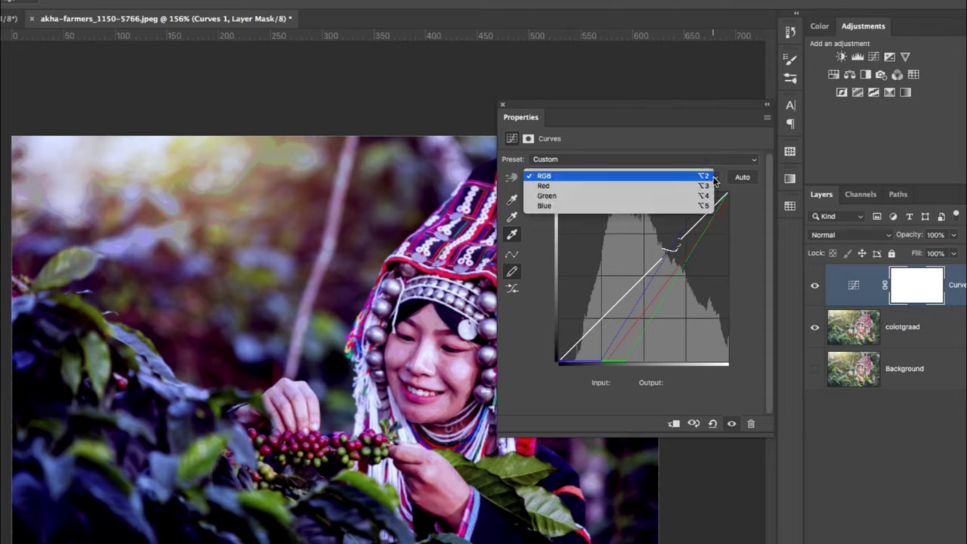
pyautogui.click(538, 260)
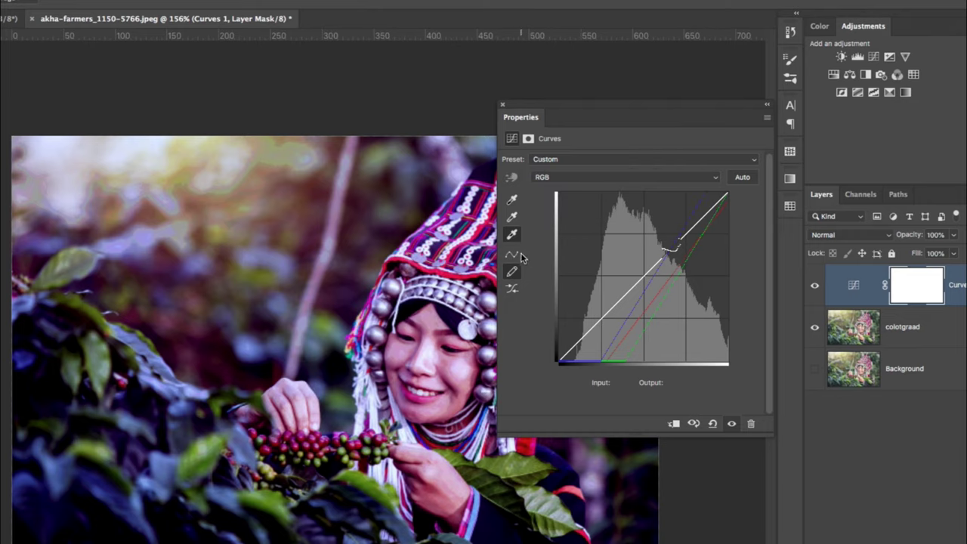
pyautogui.click(512, 199)
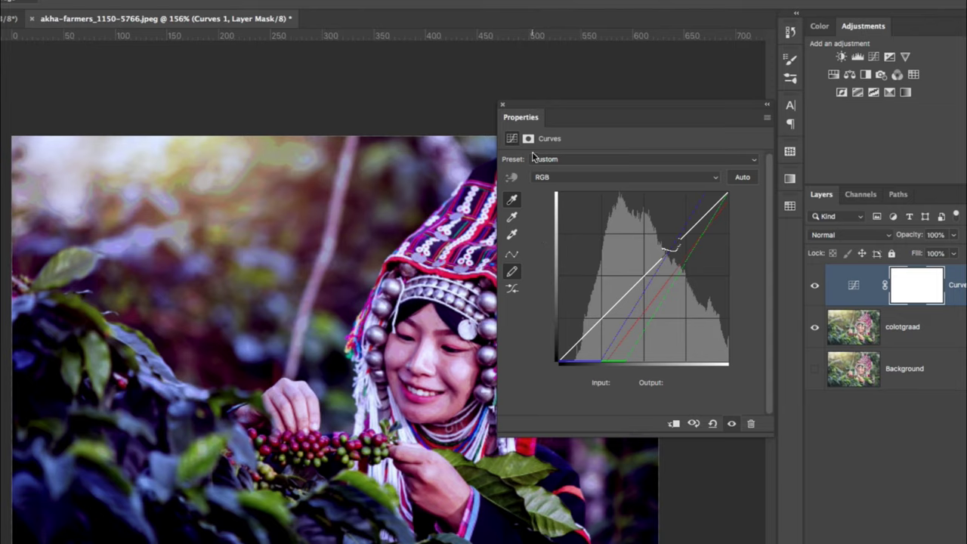
# Try the Darker (RGB) curve preset, then apply Increase Contrast (RGB) instead
pyautogui.click(581, 159)
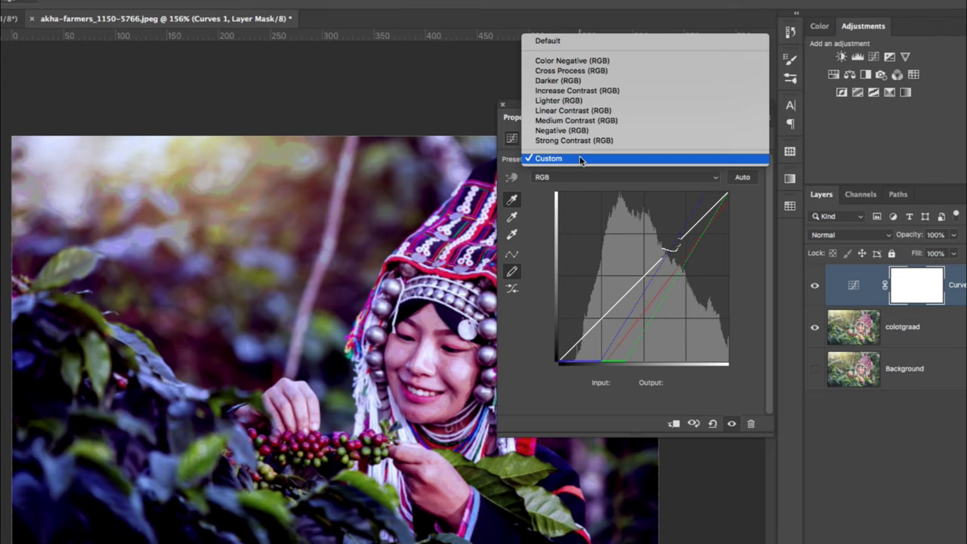
pyautogui.click(574, 80)
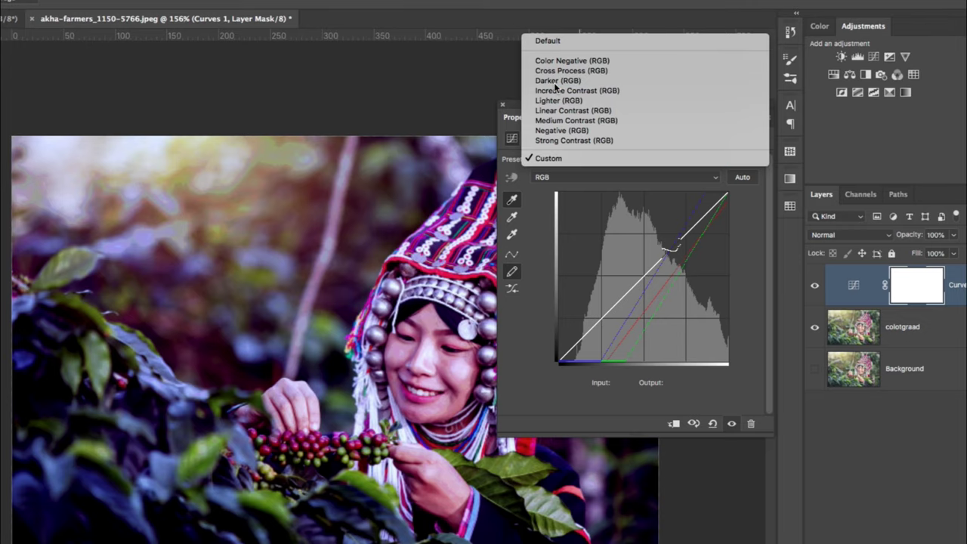
pyautogui.click(731, 162)
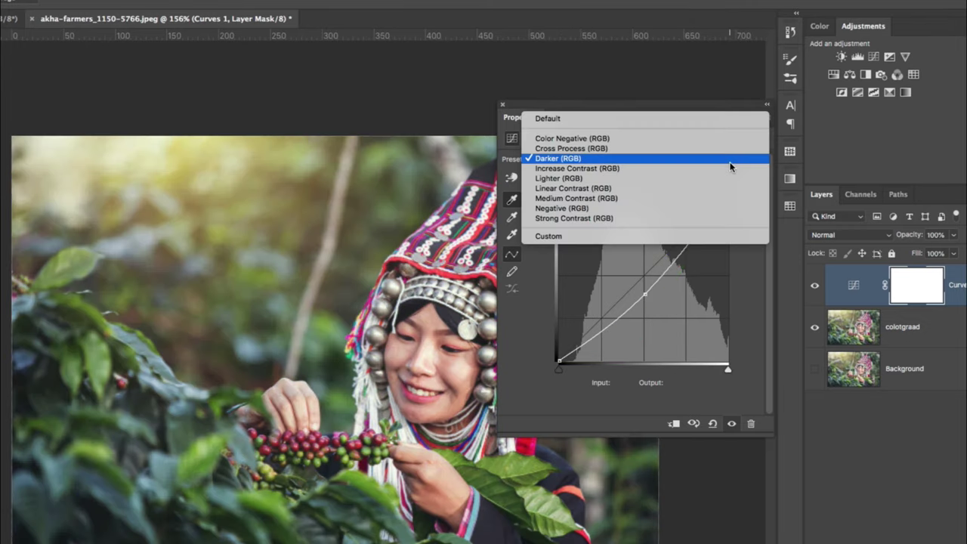
pyautogui.click(594, 169)
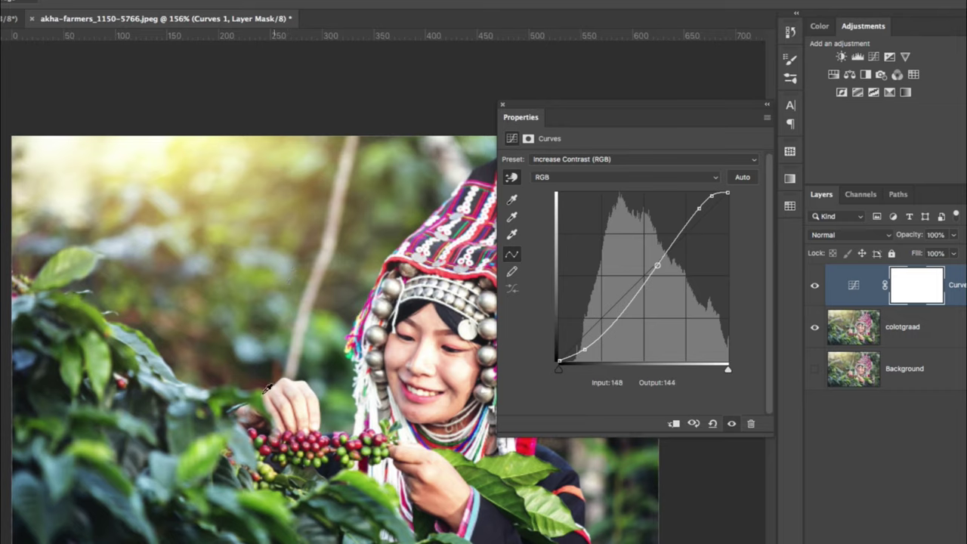
# Darken shadows near input 55, undo a stray face-tone edit, and ease down the sky highlights
pyautogui.click(56, 370)
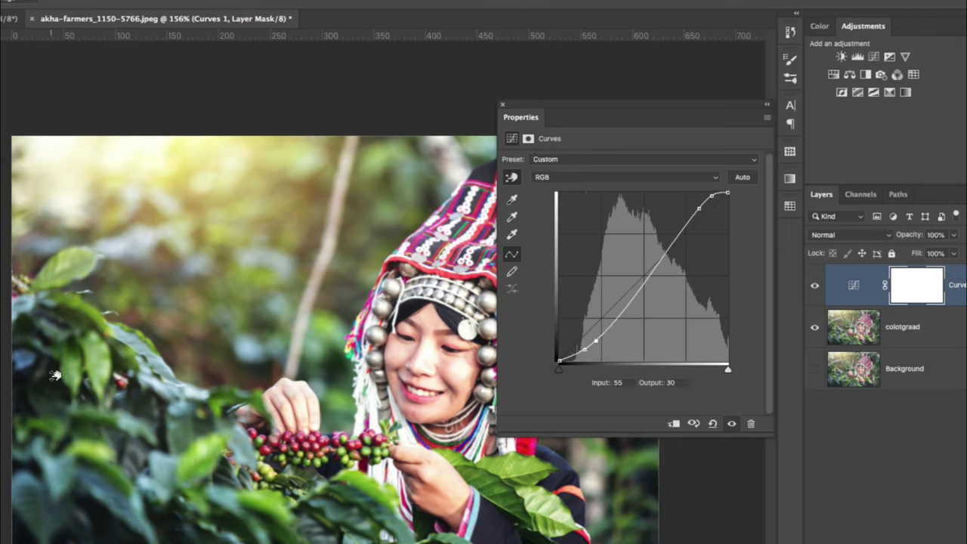
pyautogui.moveTo(55, 370); pyautogui.dragTo(57, 378)
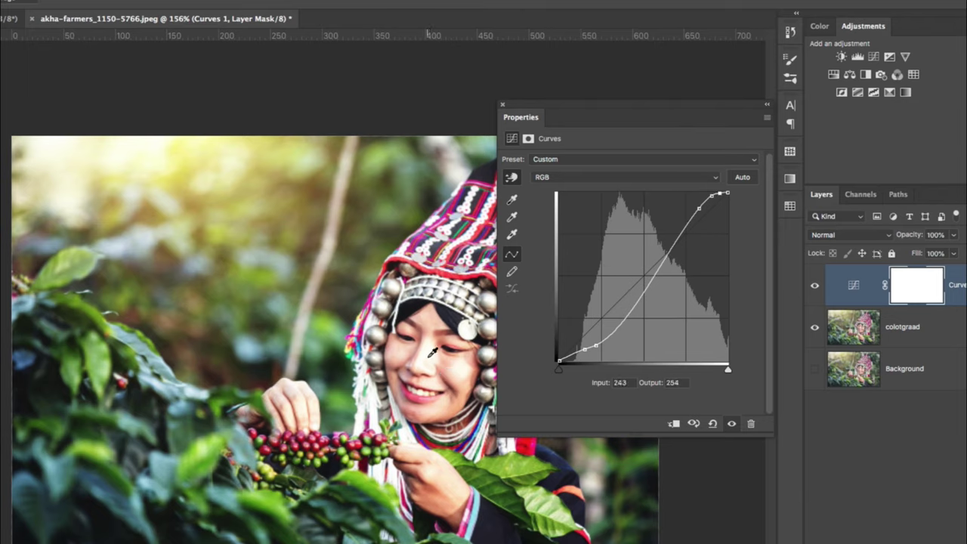
pyautogui.moveTo(433, 353)
pyautogui.mouseDown()
pyautogui.moveTo(433, 340)
pyautogui.moveTo(436, 368)
pyautogui.mouseUp()
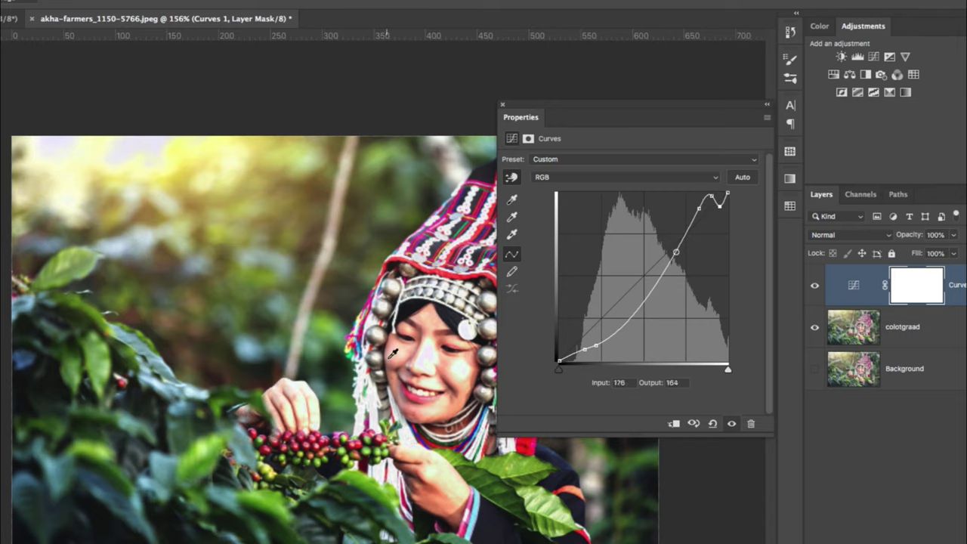
pyautogui.hotkey('ctrl', 'z')
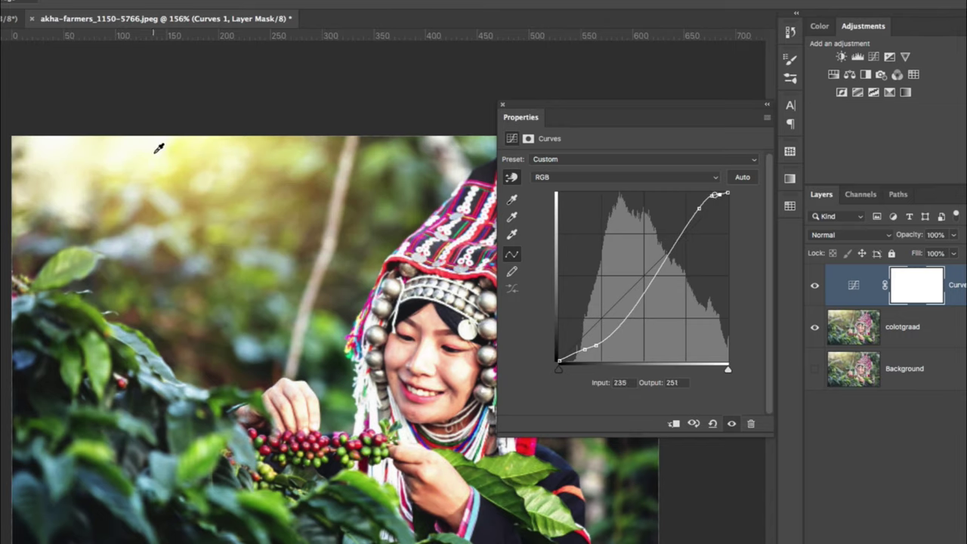
pyautogui.moveTo(159, 148)
pyautogui.mouseDown()
pyautogui.moveTo(158, 139)
pyautogui.moveTo(151, 147)
pyautogui.mouseUp()
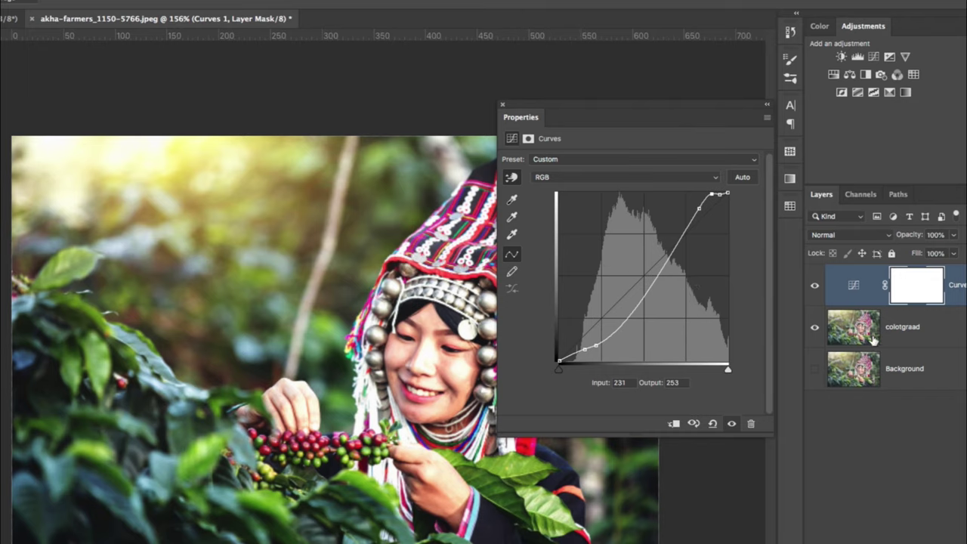
# Clip Curves 1 to the colotgraad layer and nudge the Properties panel lower
pyautogui.click(673, 424)
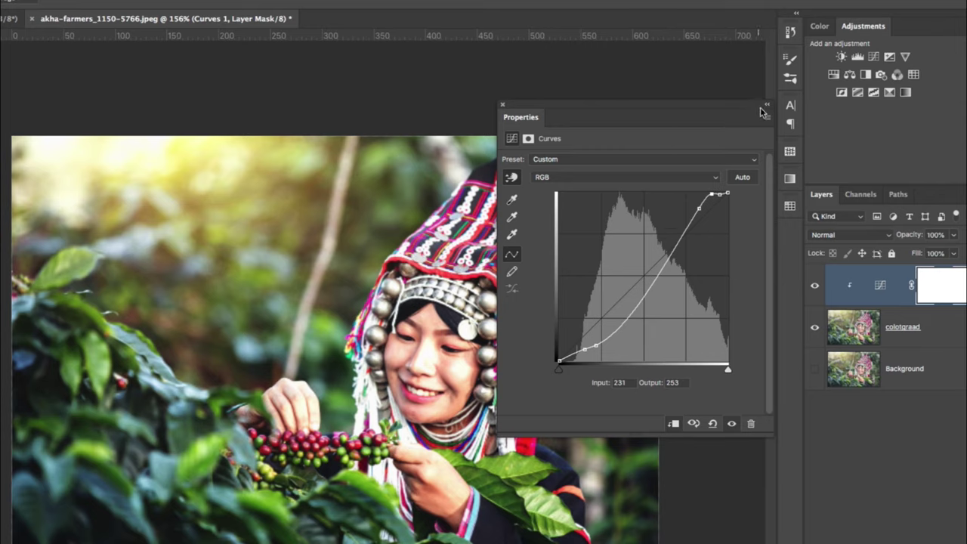
pyautogui.moveTo(764, 111); pyautogui.dragTo(748, 130)
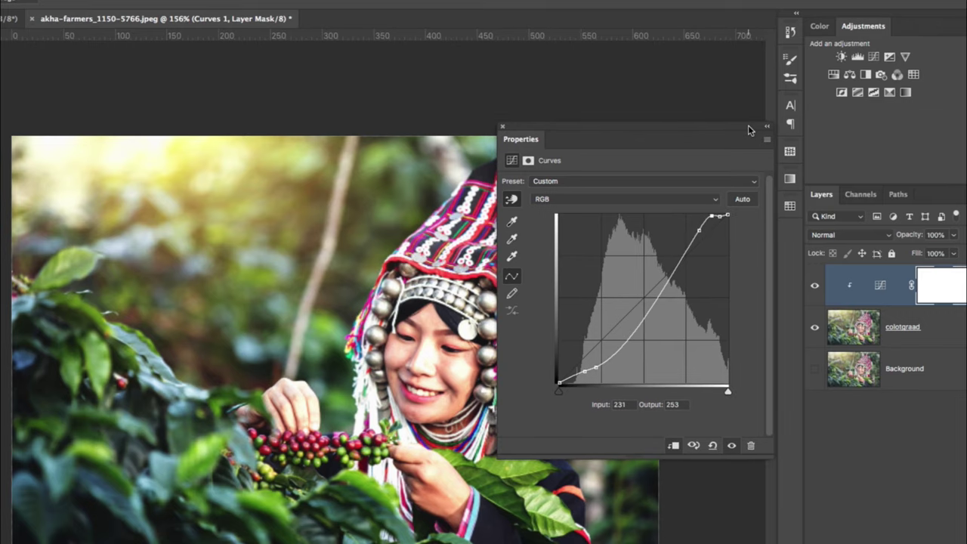